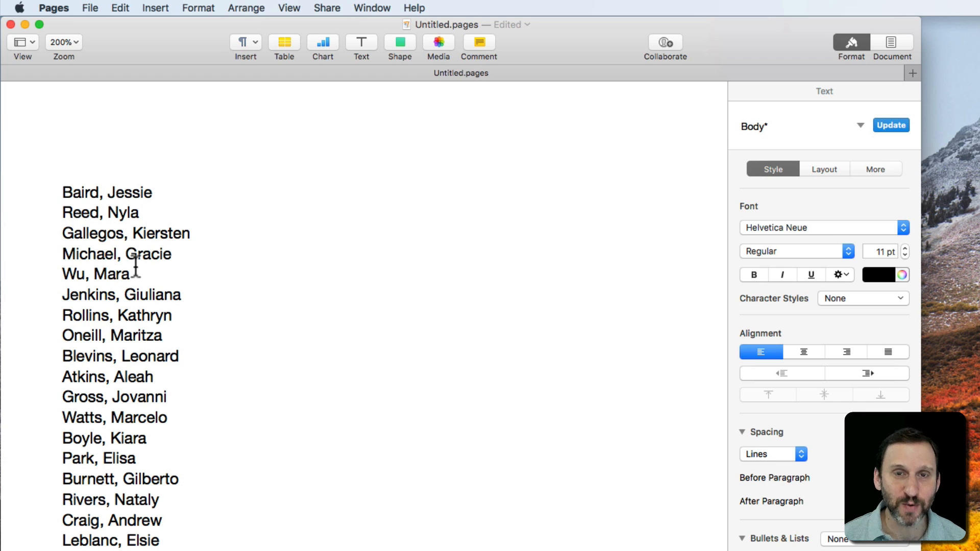
# Step: Select the entire list of names in the document and copy it
pyautogui.click(65, 194)
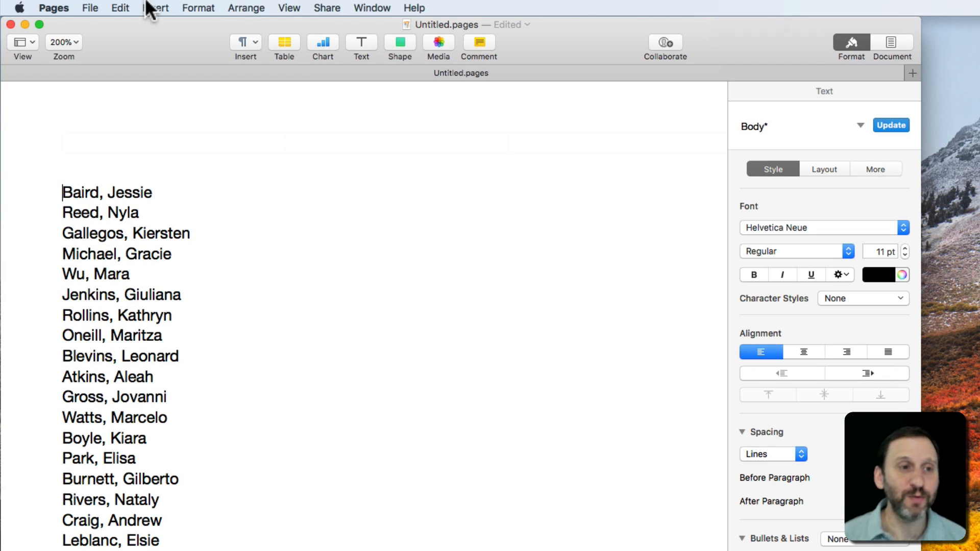
pyautogui.click(123, 8)
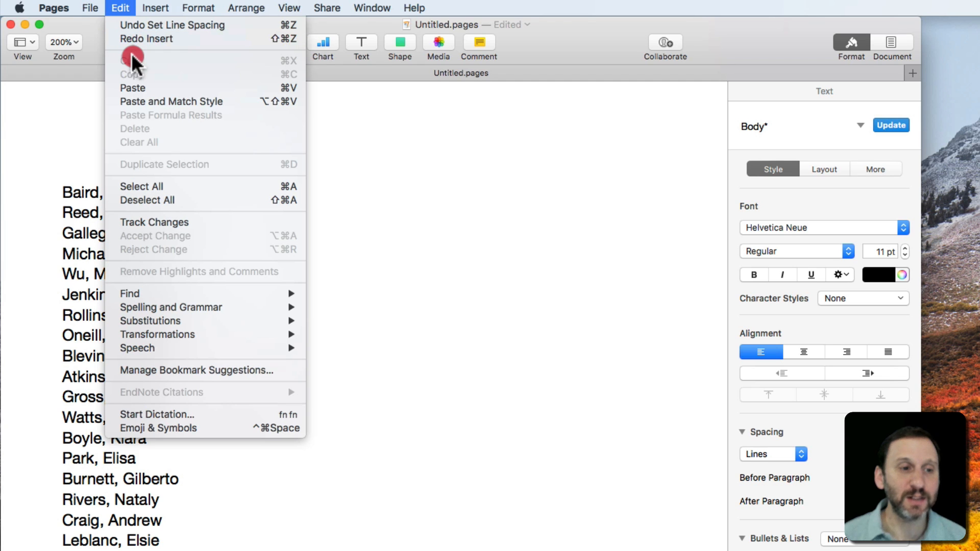
pyautogui.click(151, 189)
pyautogui.moveTo(126, 9); pyautogui.dragTo(124, 30)
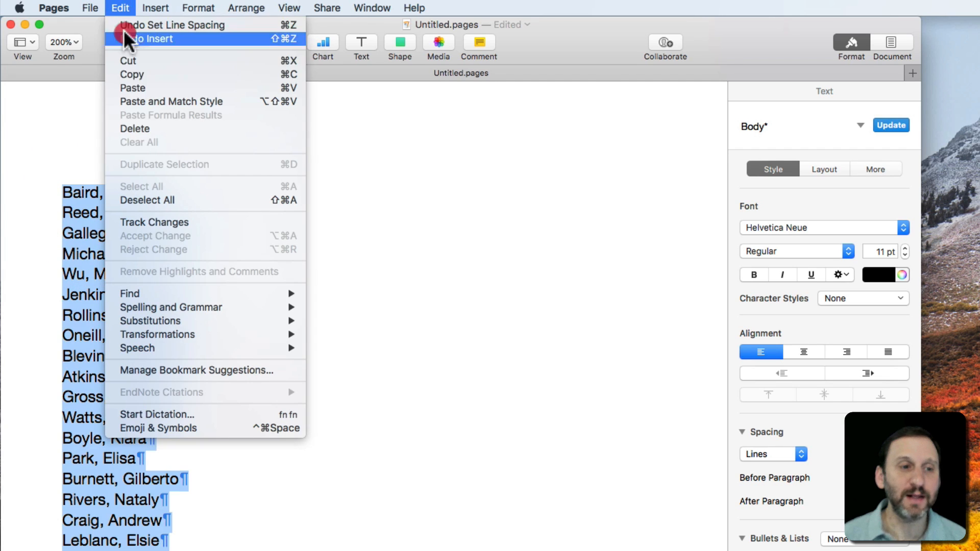
pyautogui.click(135, 71)
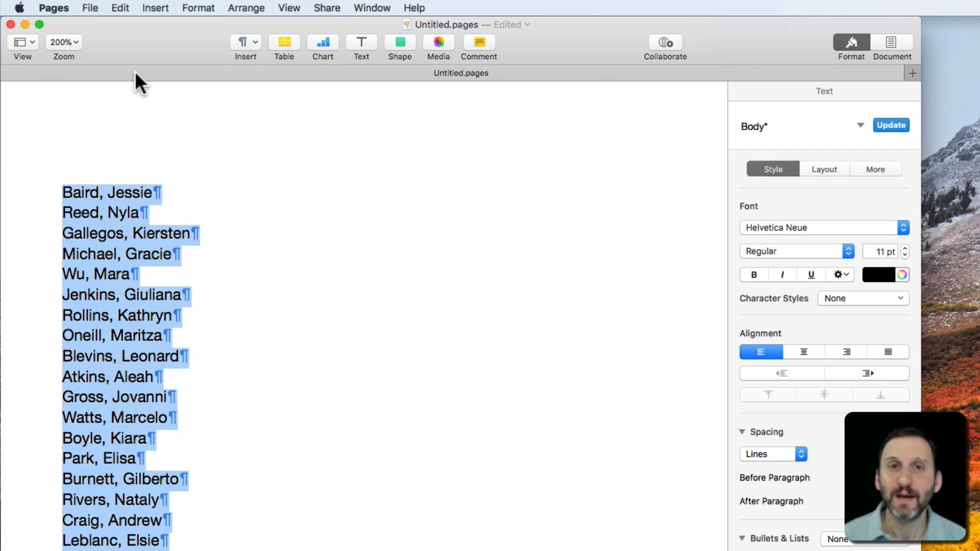
# Step: Insert a plain table without headers before the first name in the list
pyautogui.click(61, 196)
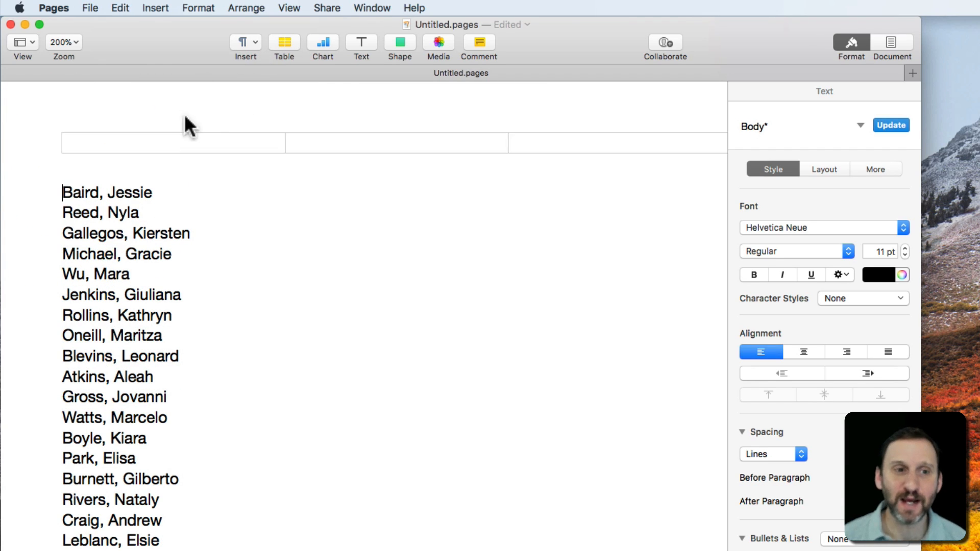
pyautogui.click(283, 42)
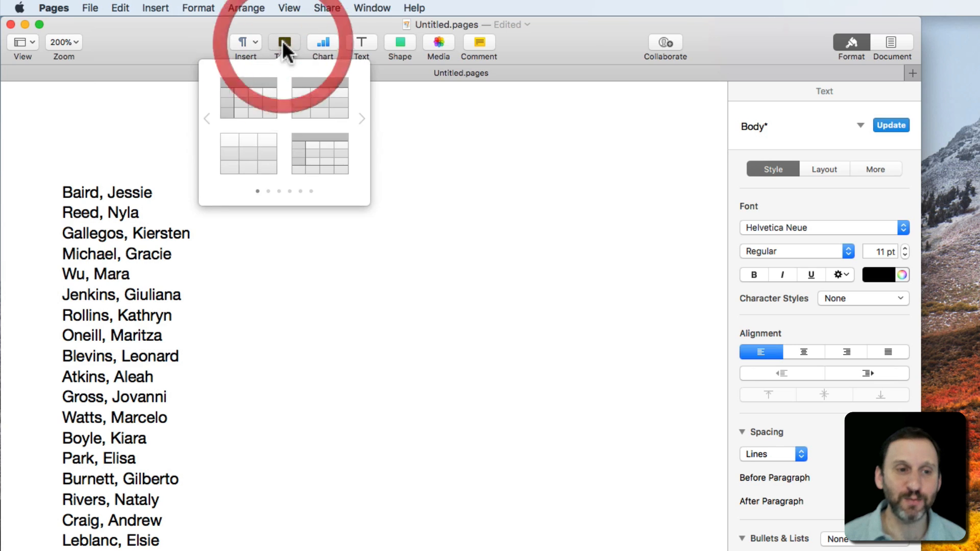
pyautogui.click(238, 153)
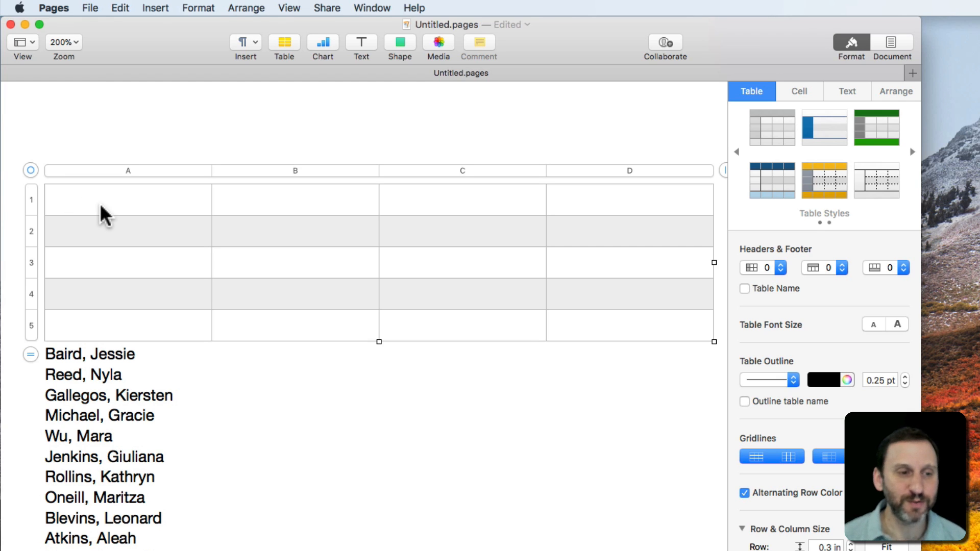
# Step: Reduce the table to a single column and narrow it to about 2.54 in wide
pyautogui.click(723, 171)
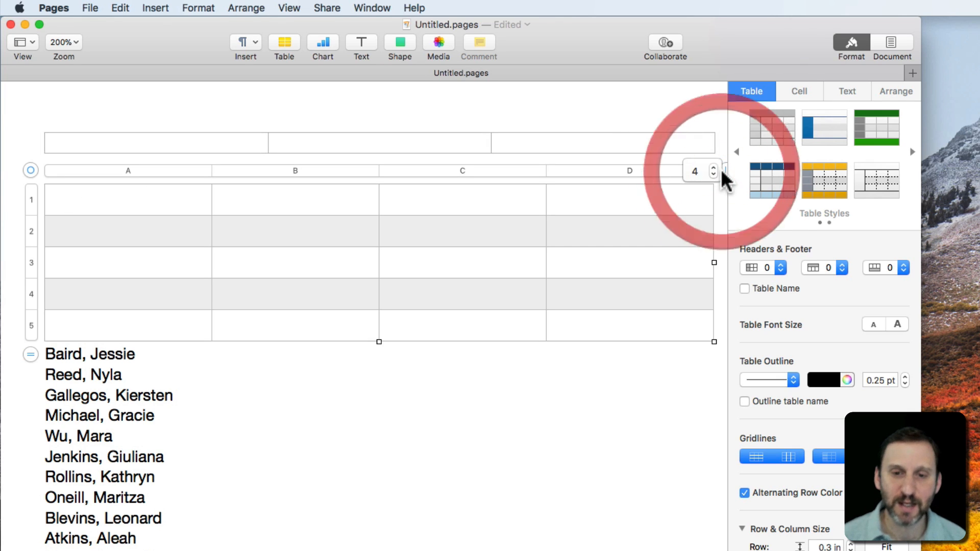
pyautogui.click(714, 176)
pyautogui.click(715, 175)
pyautogui.click(714, 175)
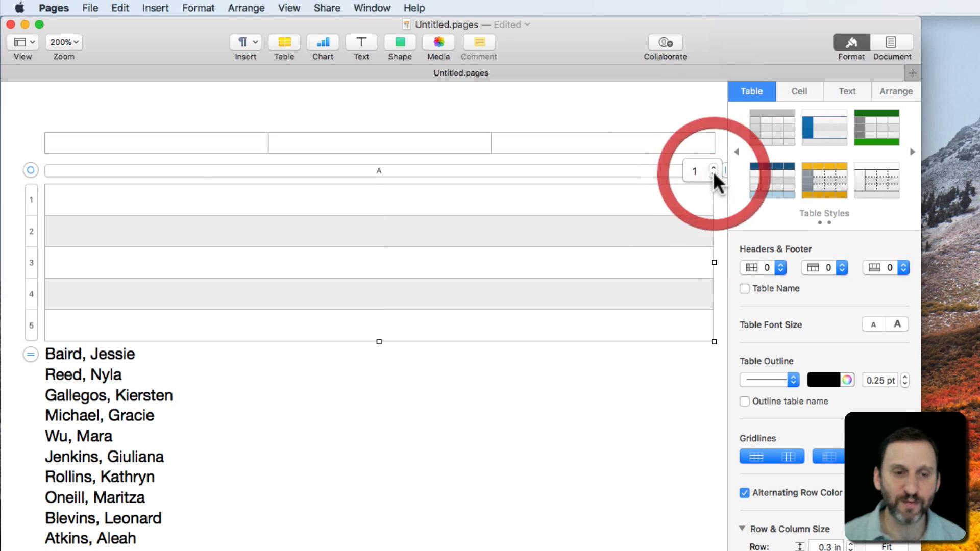
pyautogui.click(720, 195)
pyautogui.click(707, 245)
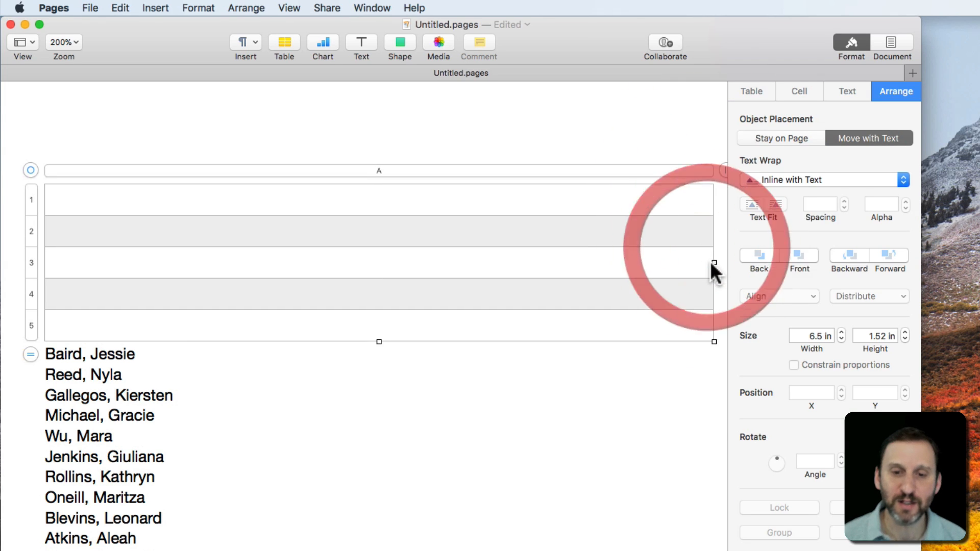
pyautogui.moveTo(713, 263); pyautogui.dragTo(307, 262)
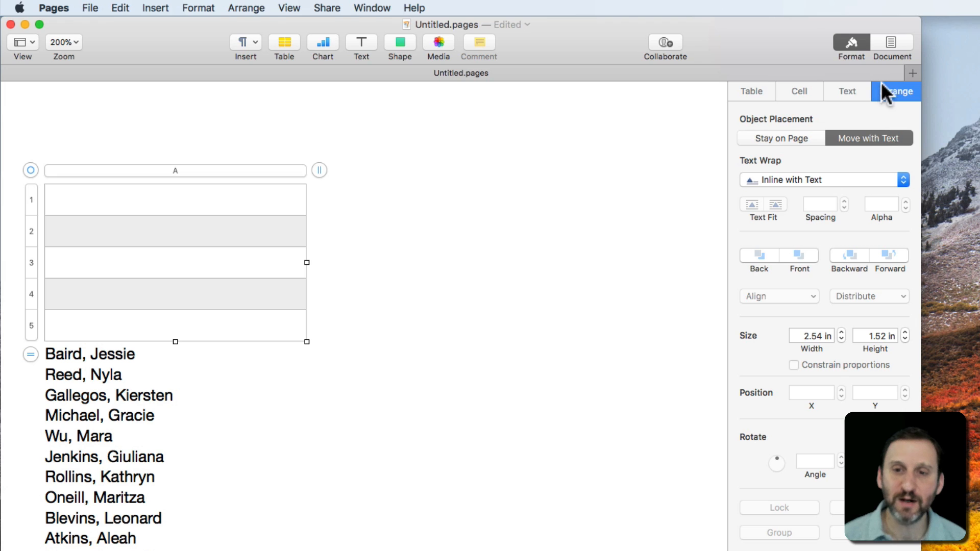
# Step: Set the table's text wrap to None and move it beside the name list, to about X 4.25 in, Y 1.36 in
pyautogui.click(792, 178)
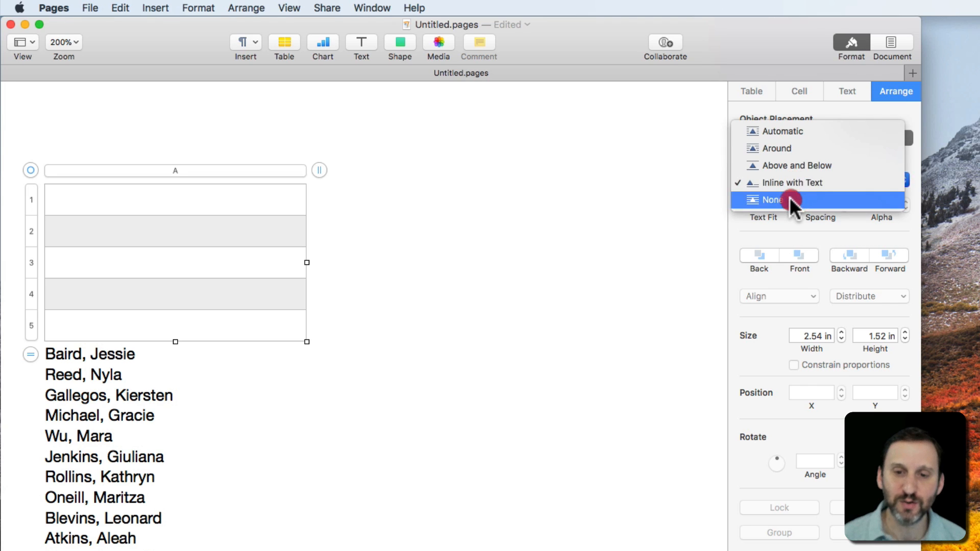
pyautogui.click(789, 200)
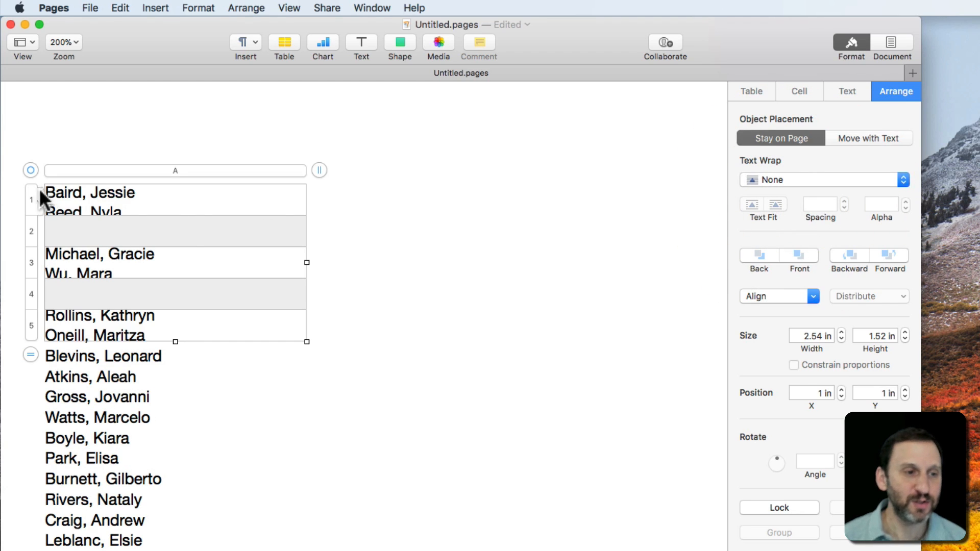
pyautogui.moveTo(30, 170); pyautogui.dragTo(367, 206)
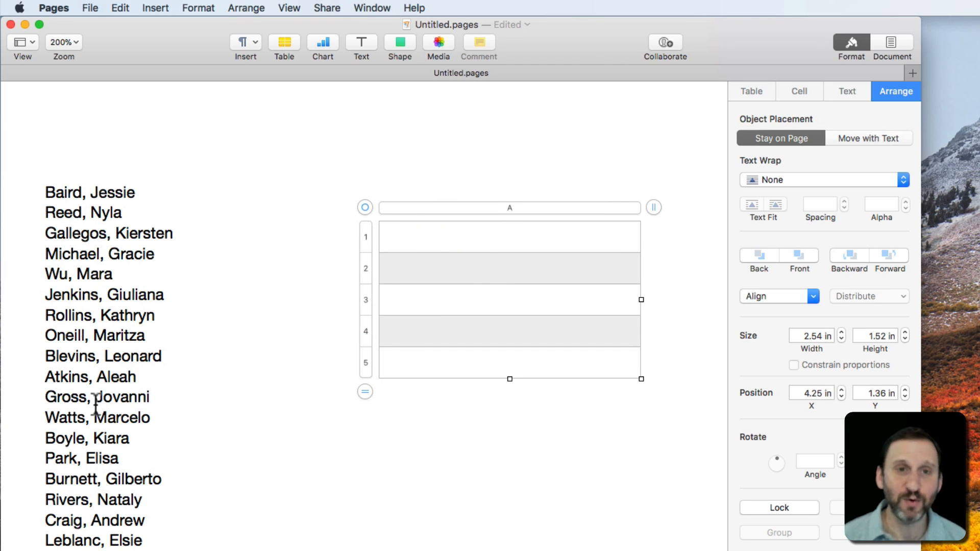
# Step: Paste the copied names into the table starting at its first cell
pyautogui.click(410, 236)
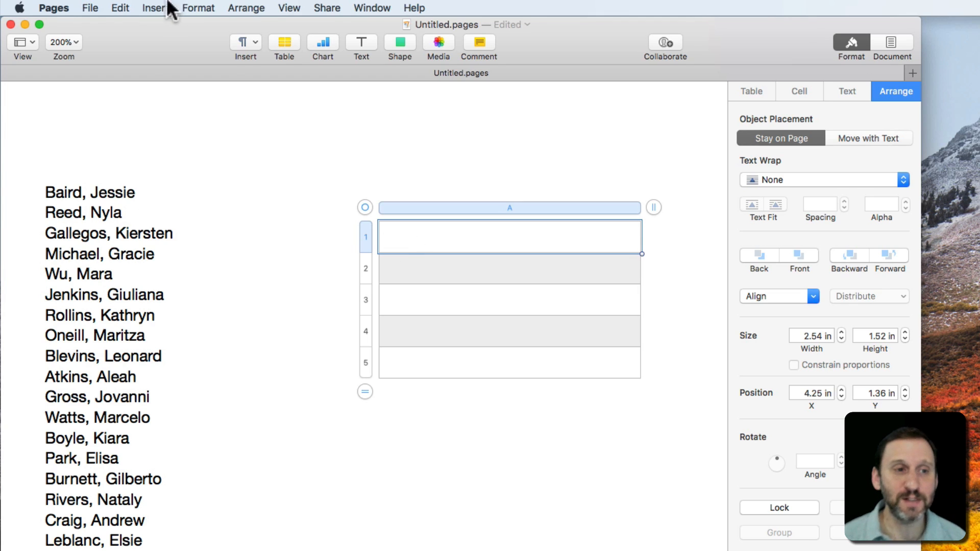
pyautogui.click(122, 7)
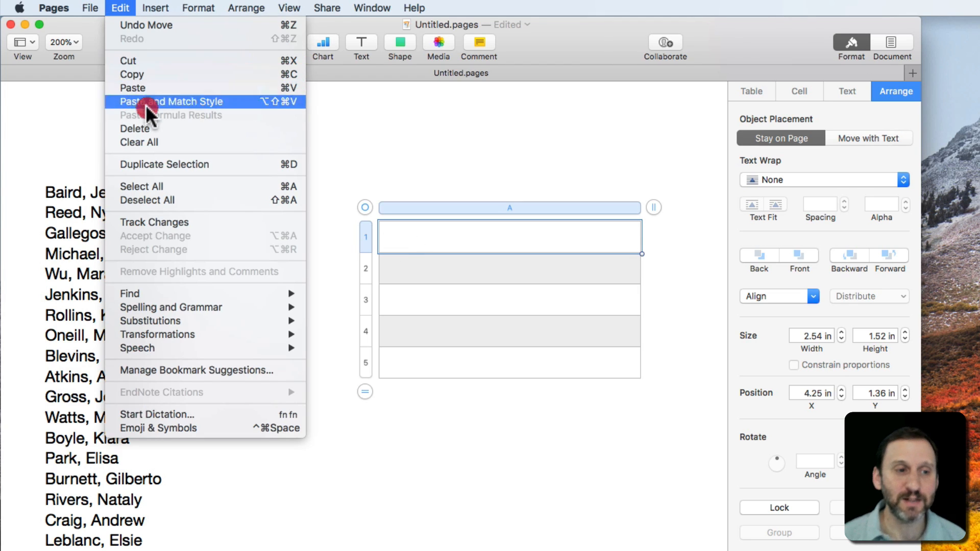
pyautogui.click(148, 88)
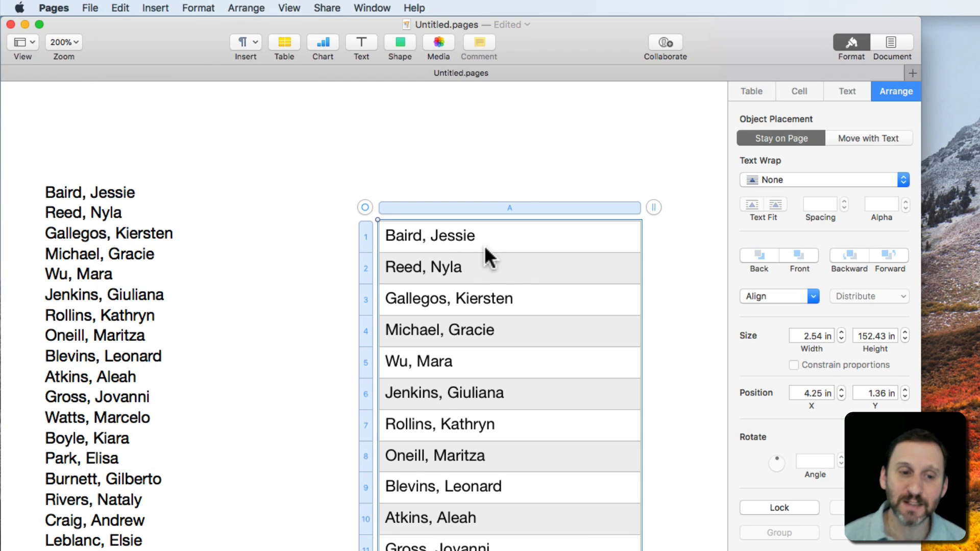
# Step: Examine how the pasted table runs past the end of the first page and across the following pages
pyautogui.scroll(-6, 482, 253)
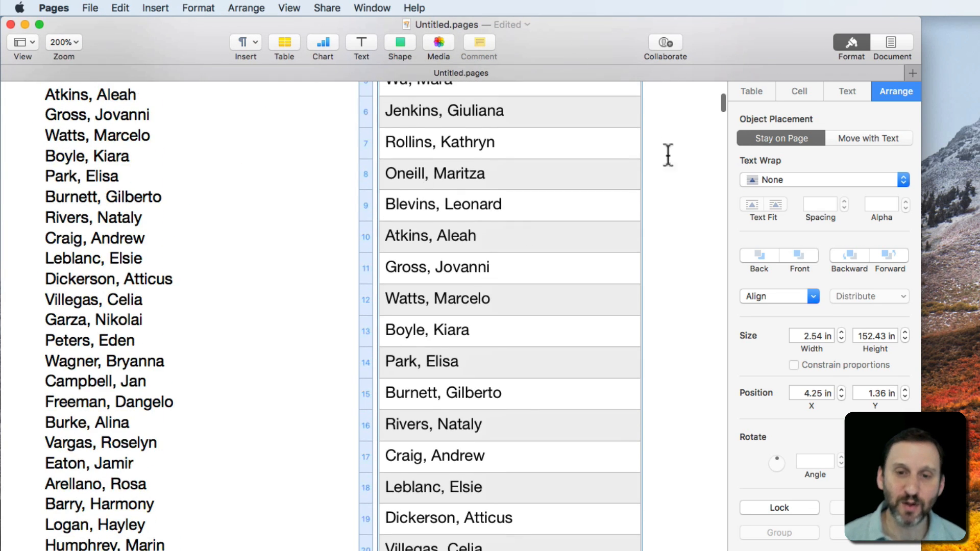
pyautogui.moveTo(720, 104); pyautogui.dragTo(748, 181)
pyautogui.scroll(-10, 647, 363)
pyautogui.scroll(6, 647, 363)
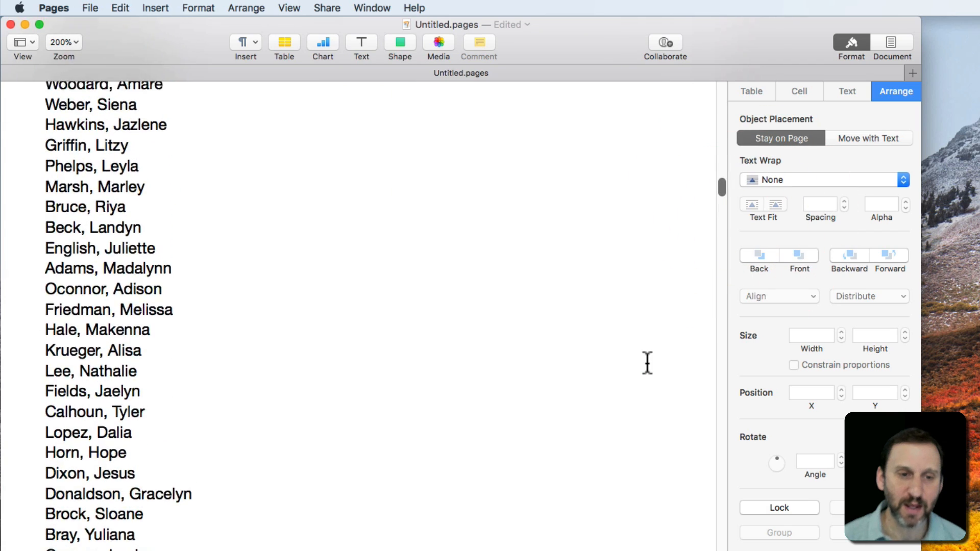
pyautogui.scroll(5, 647, 363)
pyautogui.scroll(-2, 648, 363)
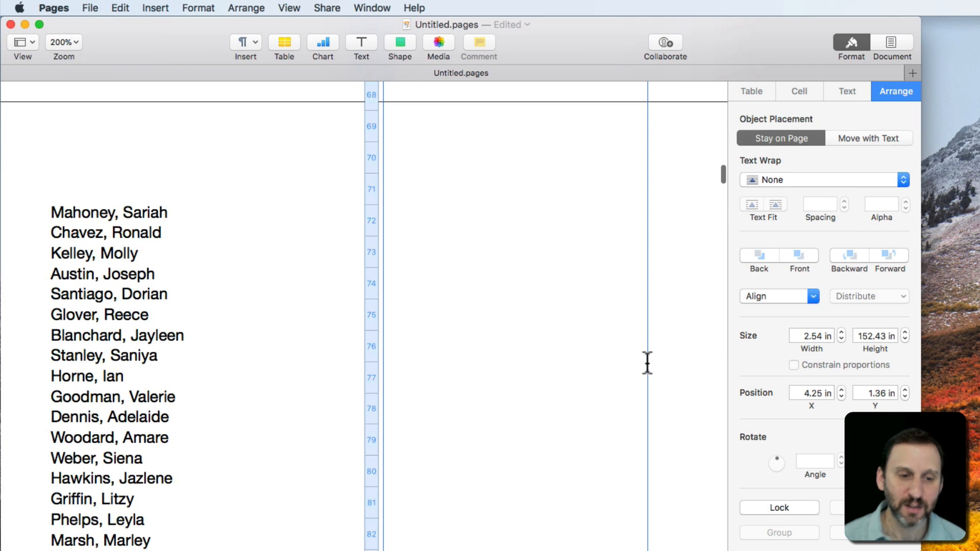
pyautogui.click(549, 363)
pyautogui.click(518, 300)
pyautogui.scroll(-10, 520, 302)
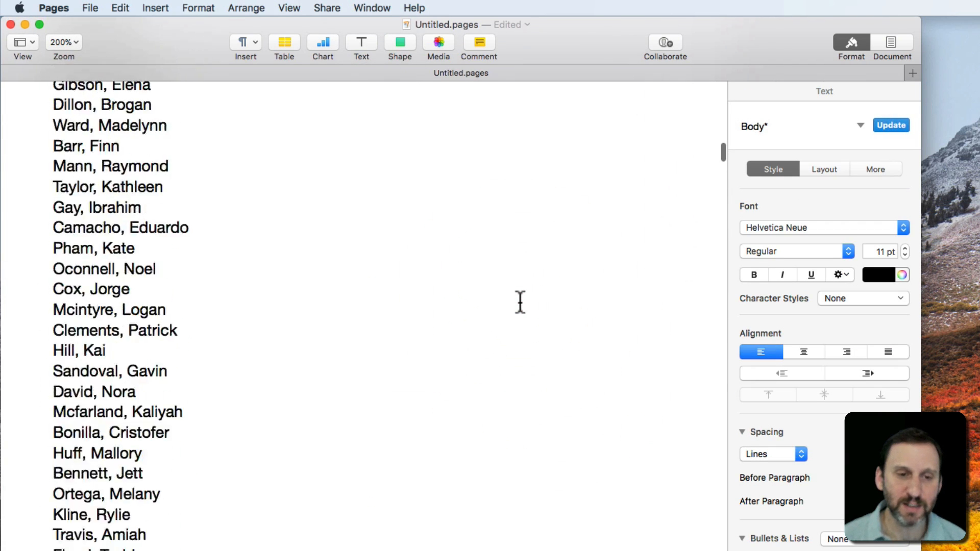
pyautogui.scroll(8, 521, 303)
pyautogui.scroll(-5, 519, 301)
pyautogui.click(470, 306)
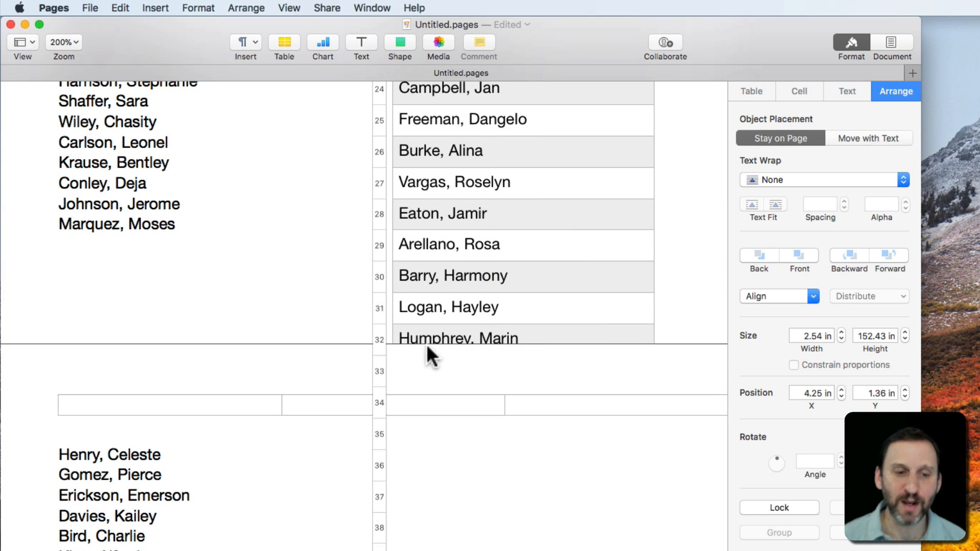
pyautogui.scroll(-3, 448, 306)
# Step: Sort the table by column A in ascending order
pyautogui.scroll(15, 448, 306)
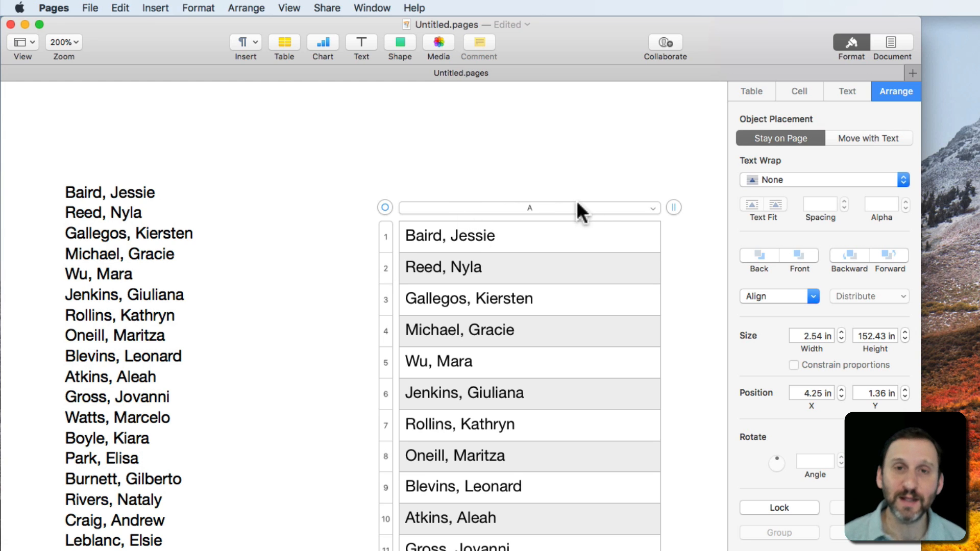
pyautogui.click(652, 206)
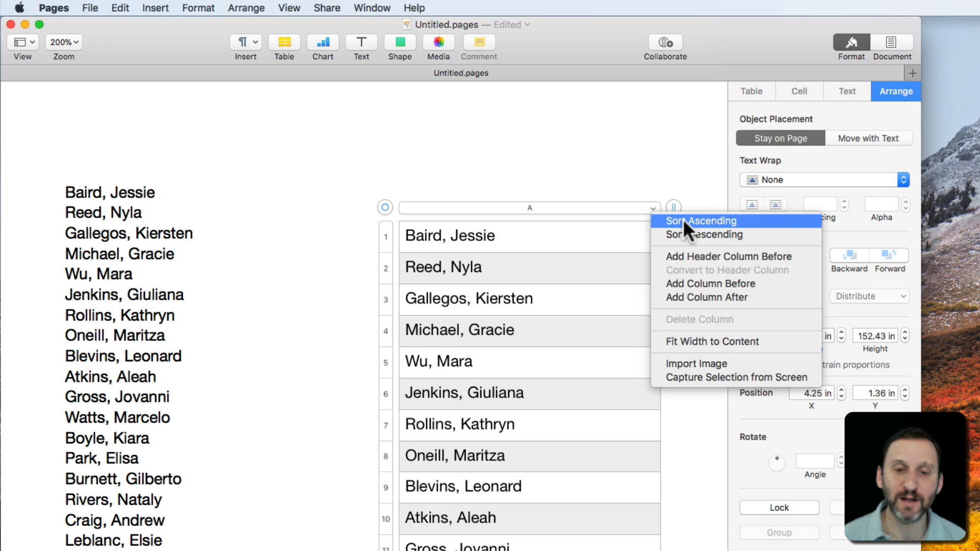
pyautogui.click(697, 220)
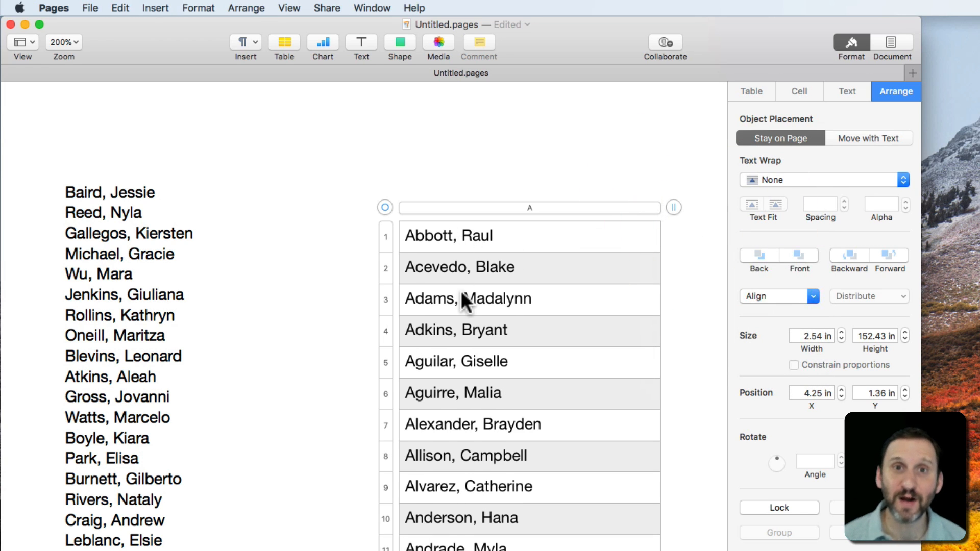
# Step: Select all cells of the sorted table and merge them into one cell
pyautogui.click(451, 231)
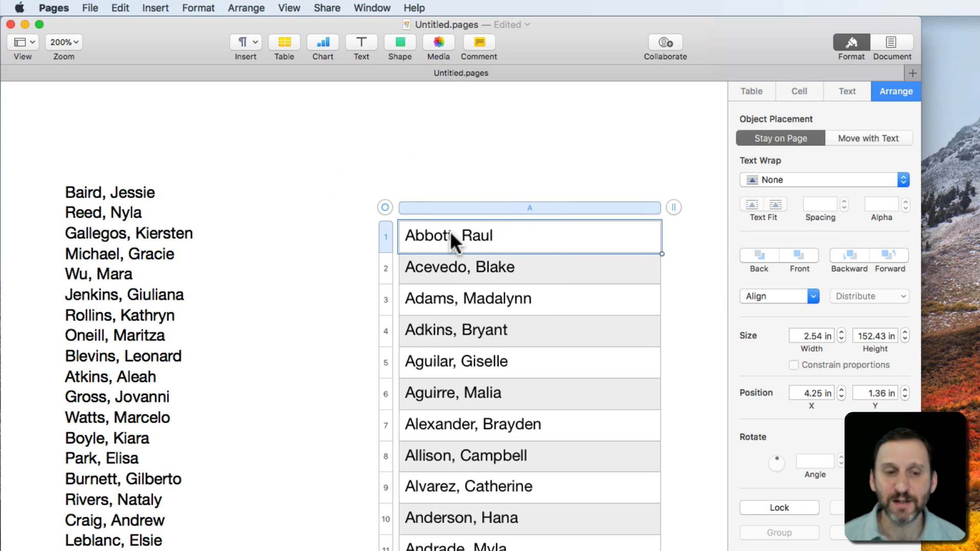
pyautogui.click(120, 7)
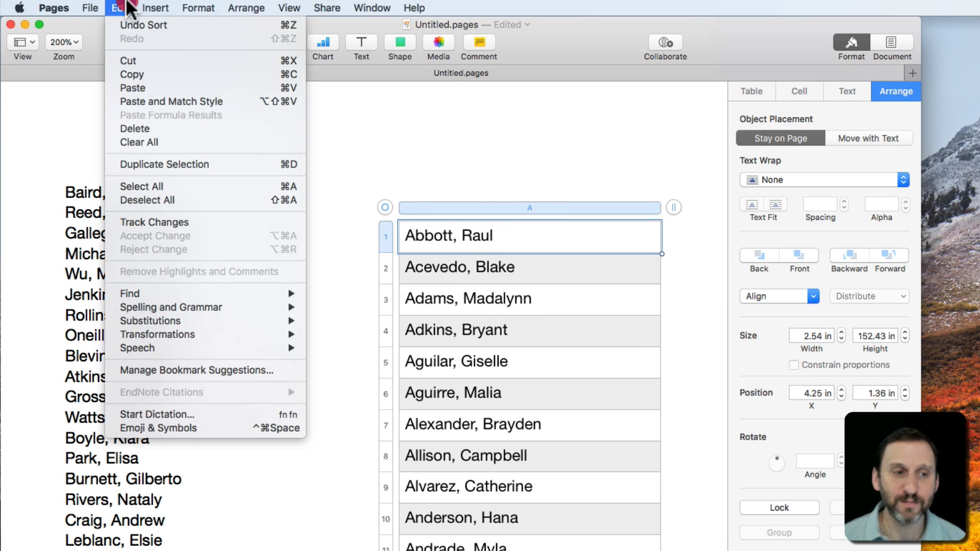
pyautogui.click(162, 187)
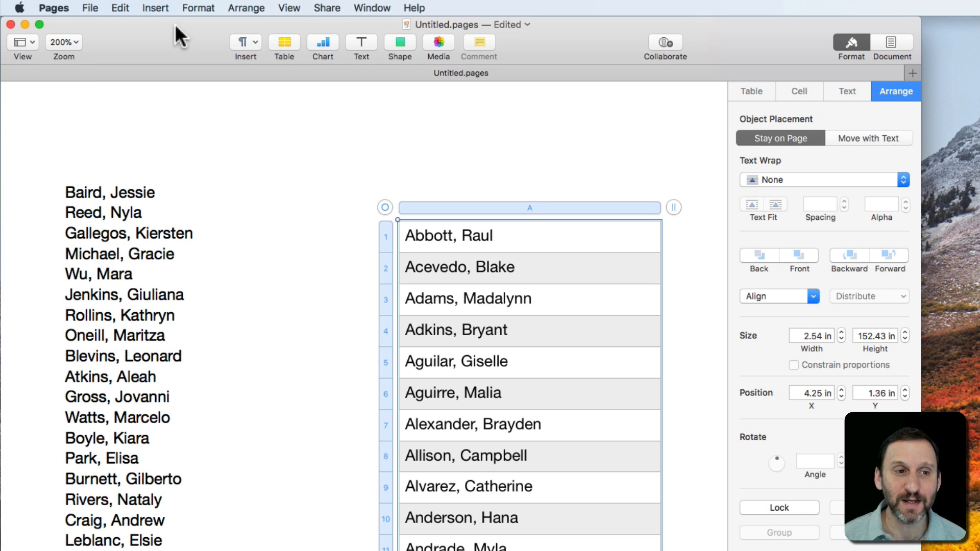
pyautogui.click(193, 8)
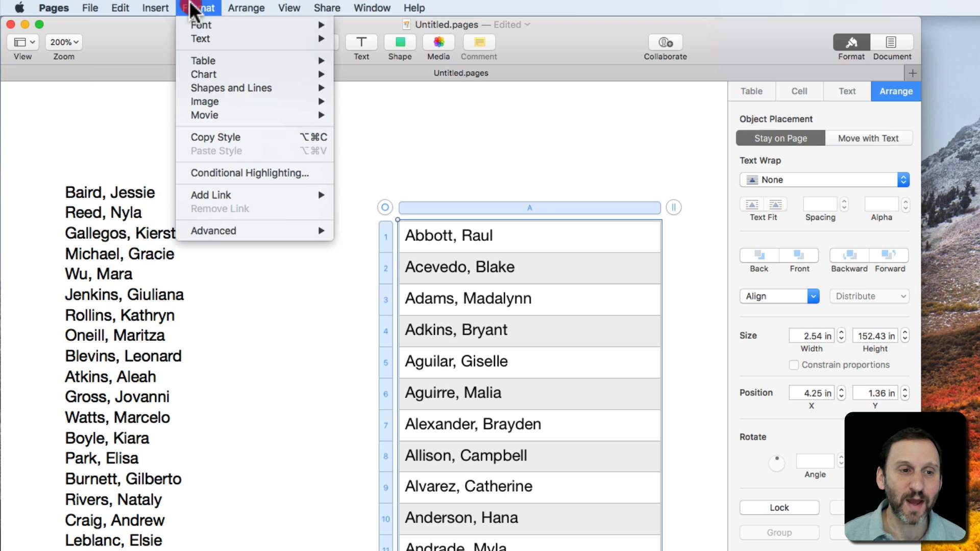
pyautogui.click(206, 62)
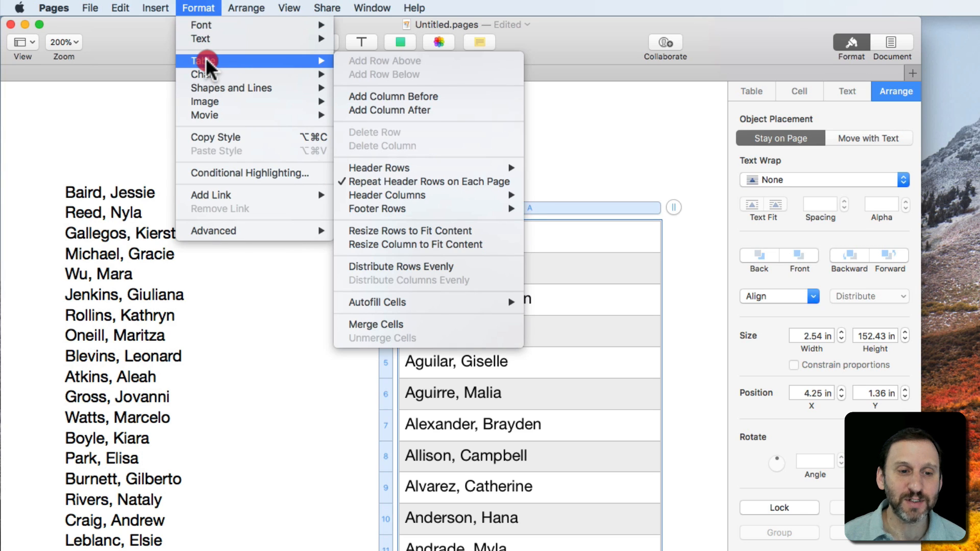
pyautogui.click(402, 327)
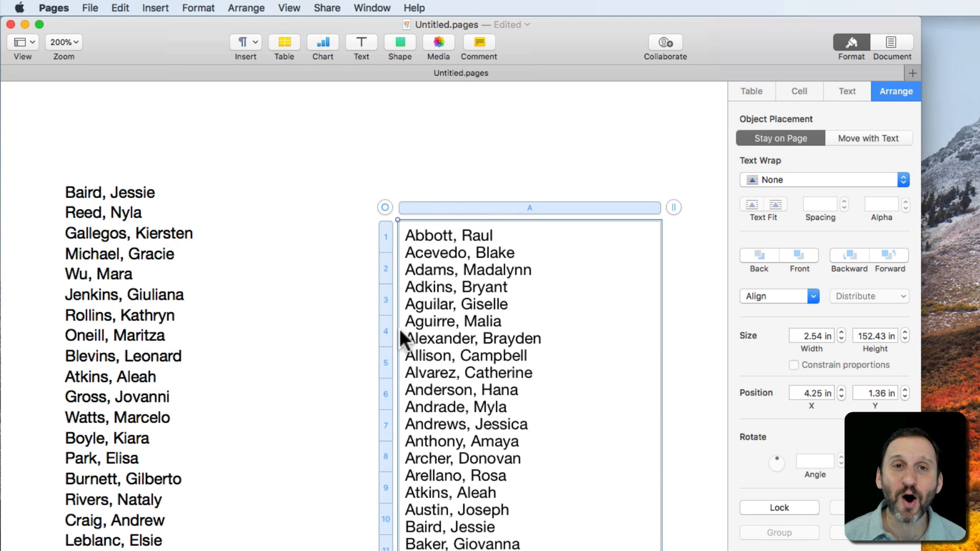
# Step: Select all the text inside the merged table cell and copy it
pyautogui.click(469, 281)
pyautogui.scroll(-3, 433, 269)
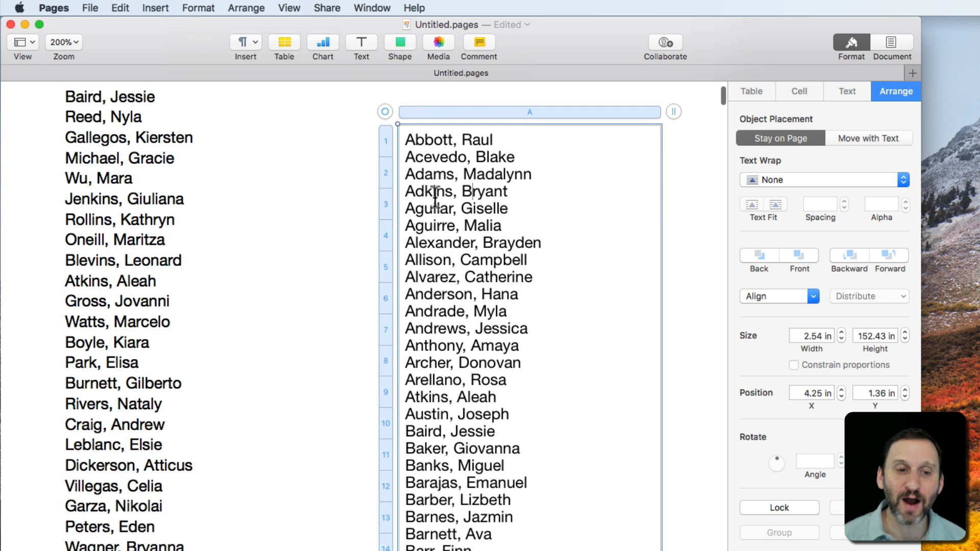
pyautogui.click(449, 171)
pyautogui.moveTo(451, 171); pyautogui.dragTo(461, 194)
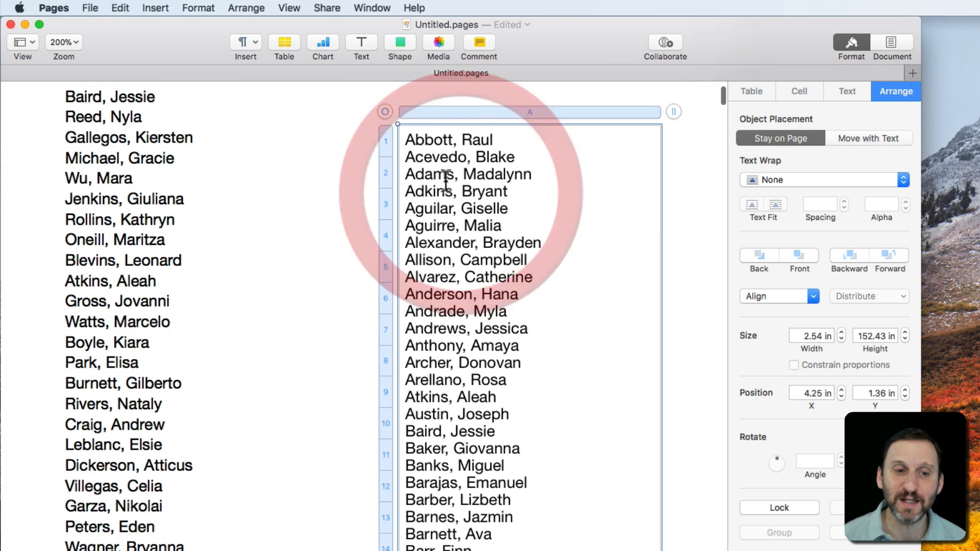
pyautogui.click(446, 181)
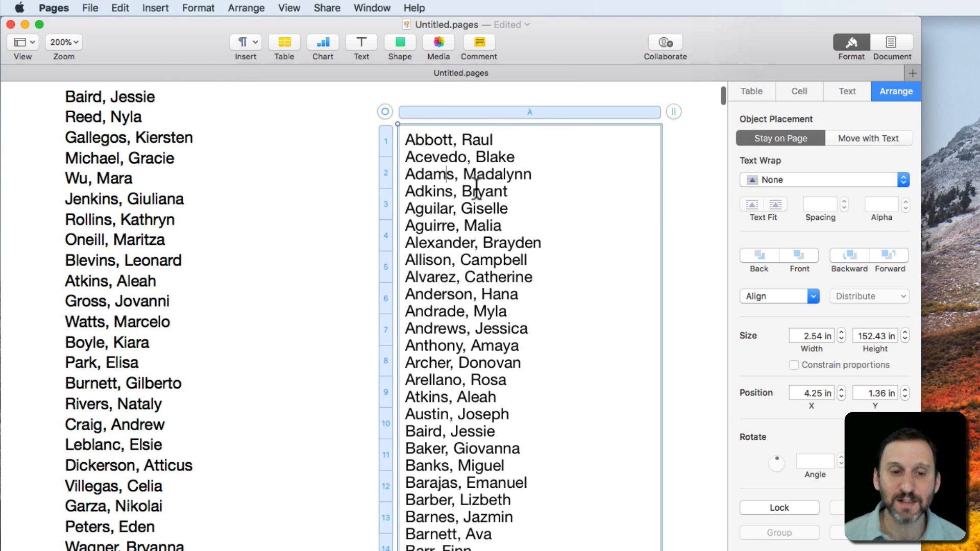
pyautogui.moveTo(122, 7); pyautogui.dragTo(399, 204)
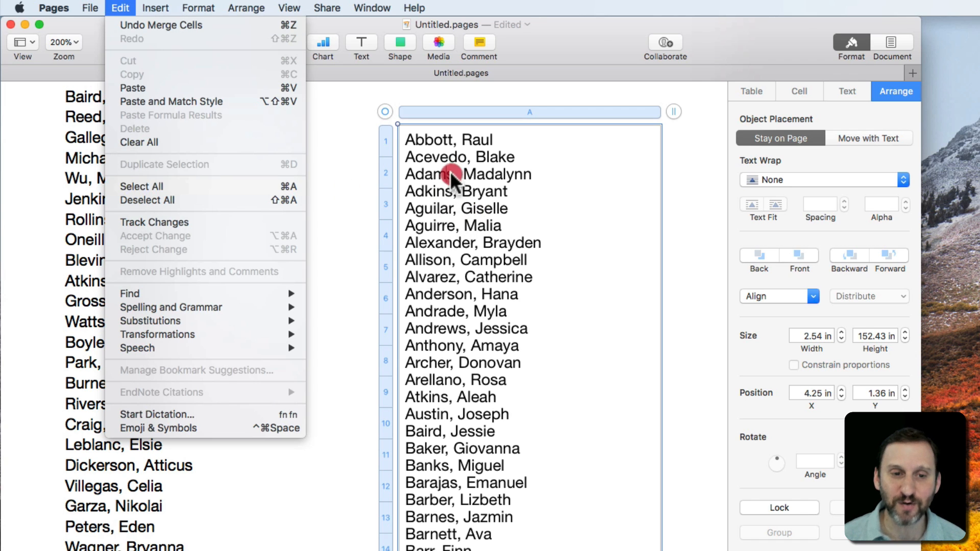
pyautogui.moveTo(452, 178); pyautogui.dragTo(201, 188)
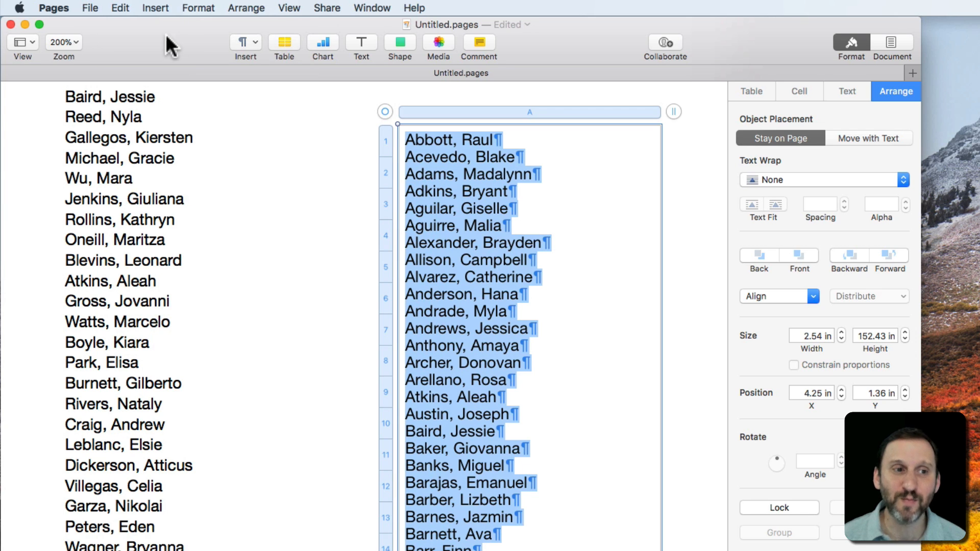
pyautogui.moveTo(120, 8); pyautogui.dragTo(131, 72)
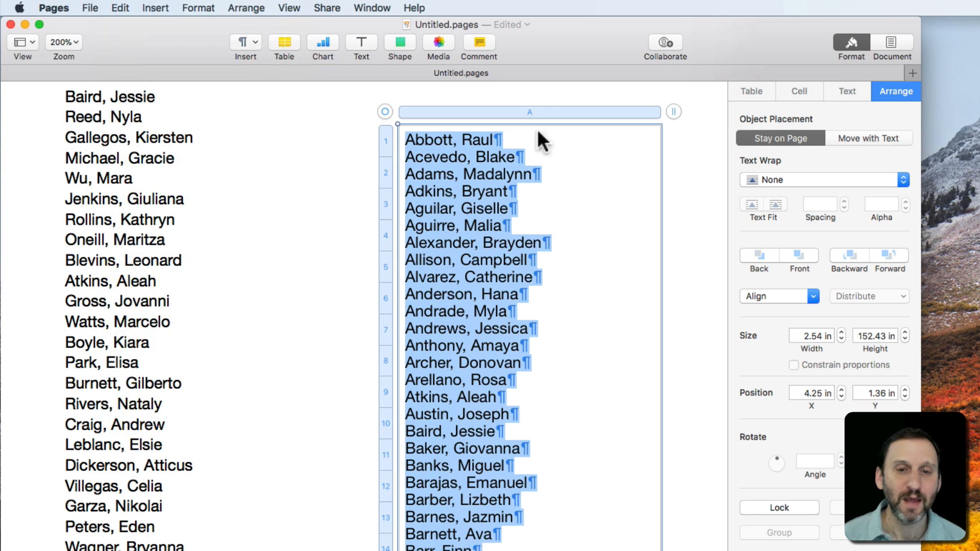
# Step: Select the whole table of sorted names and delete it from the document
pyautogui.click(320, 151)
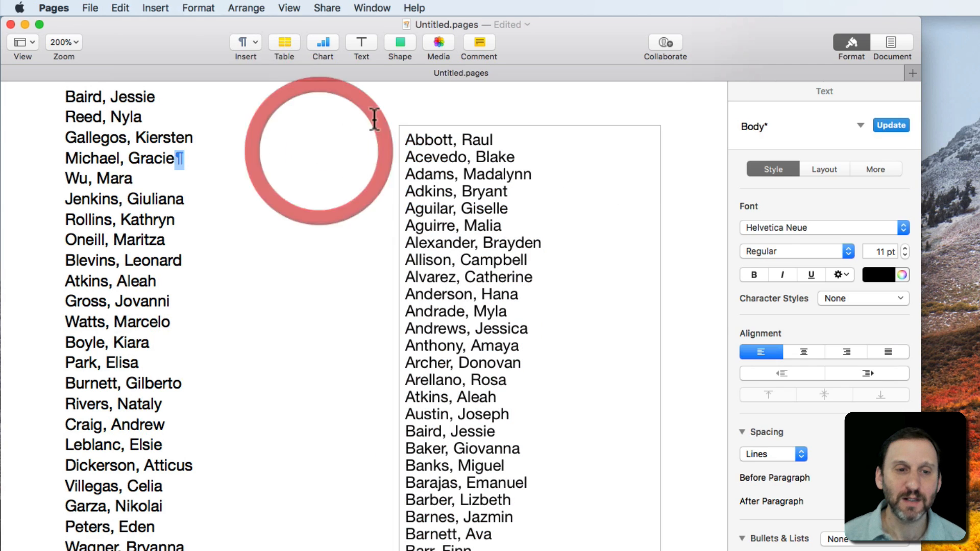
pyautogui.click(383, 110)
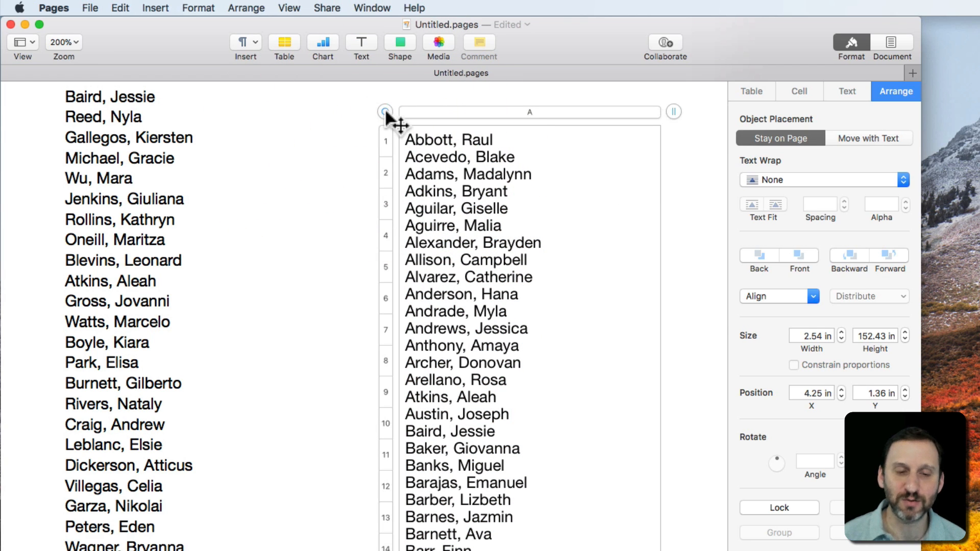
pyautogui.press('BackSpace')
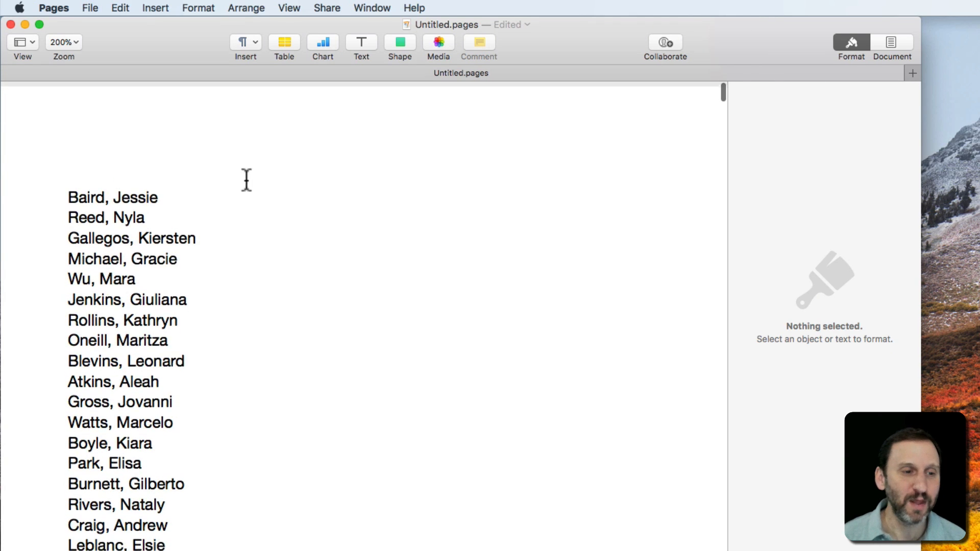
# Step: Select the entire original unsorted list in the document body and delete it
pyautogui.click(123, 233)
pyautogui.click(75, 193)
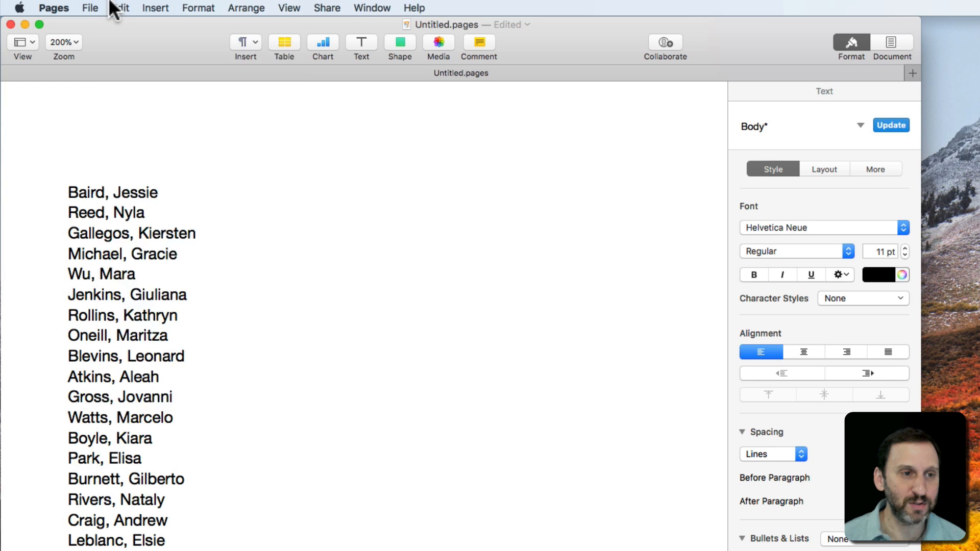
pyautogui.moveTo(120, 8); pyautogui.dragTo(152, 188)
pyautogui.click(152, 187)
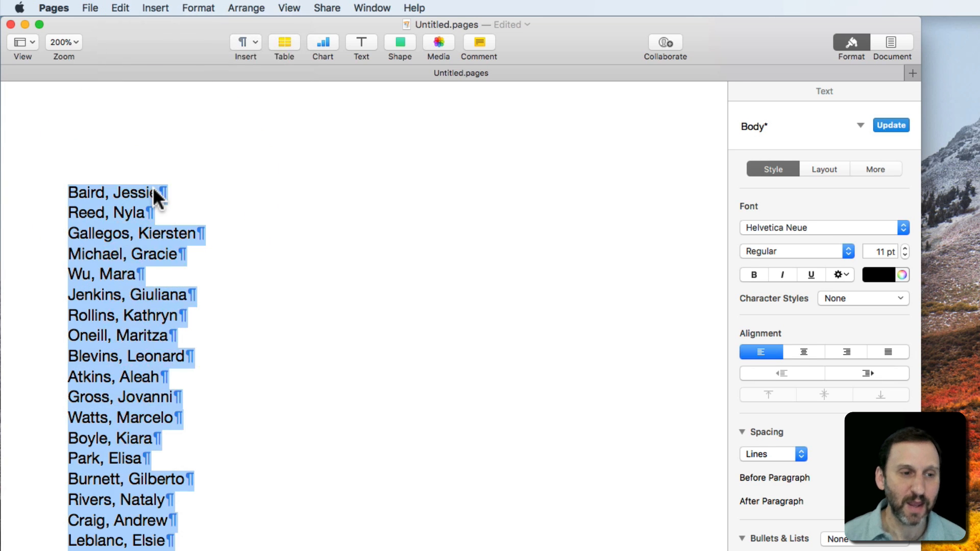
pyautogui.press('BackSpace')
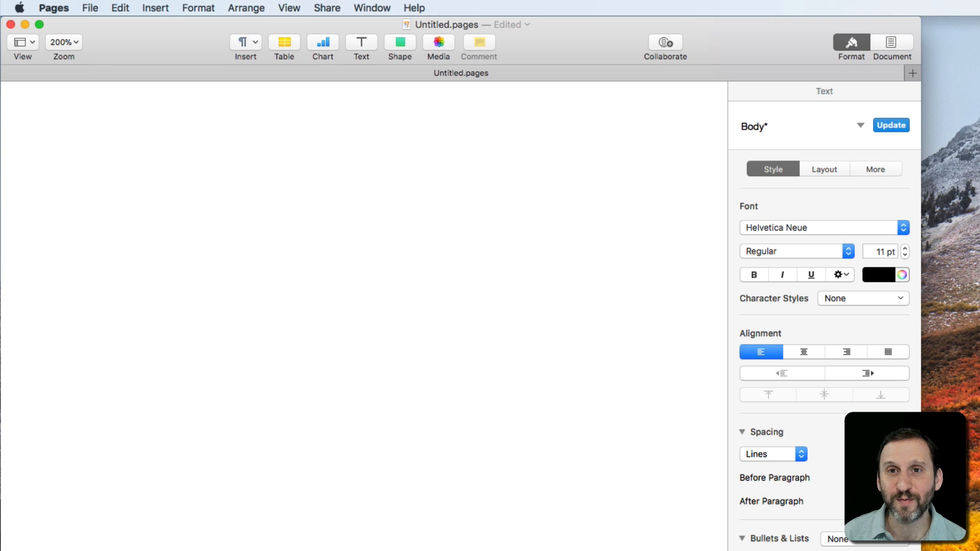
# Step: Paste the copied alphabetized names into the empty document body and return to the start of the list
pyautogui.click(125, 7)
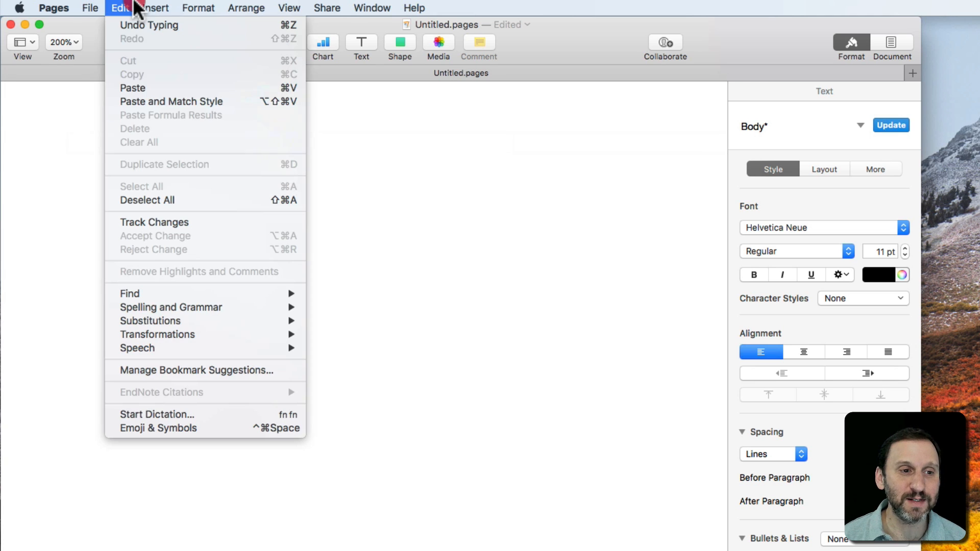
pyautogui.click(146, 87)
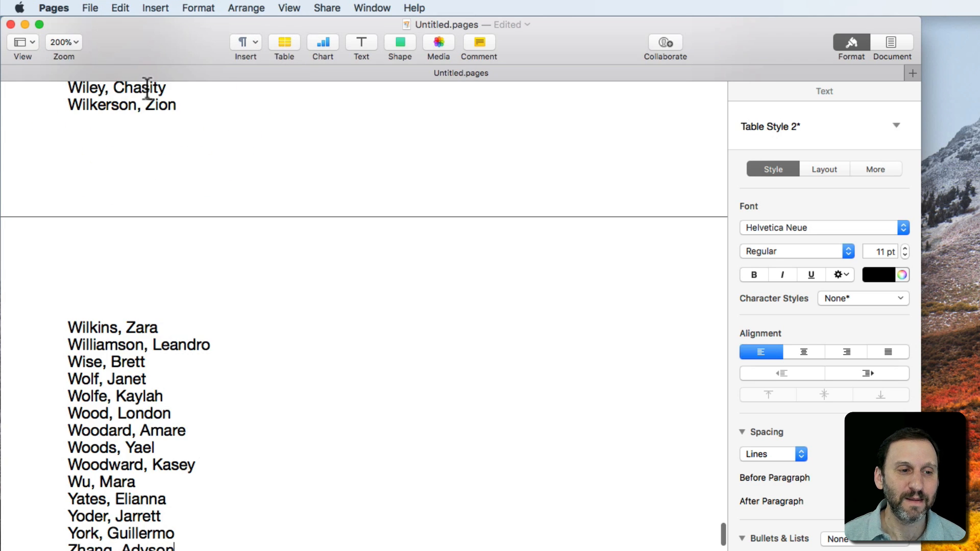
pyautogui.scroll(15, 174, 246)
pyautogui.scroll(10, 174, 246)
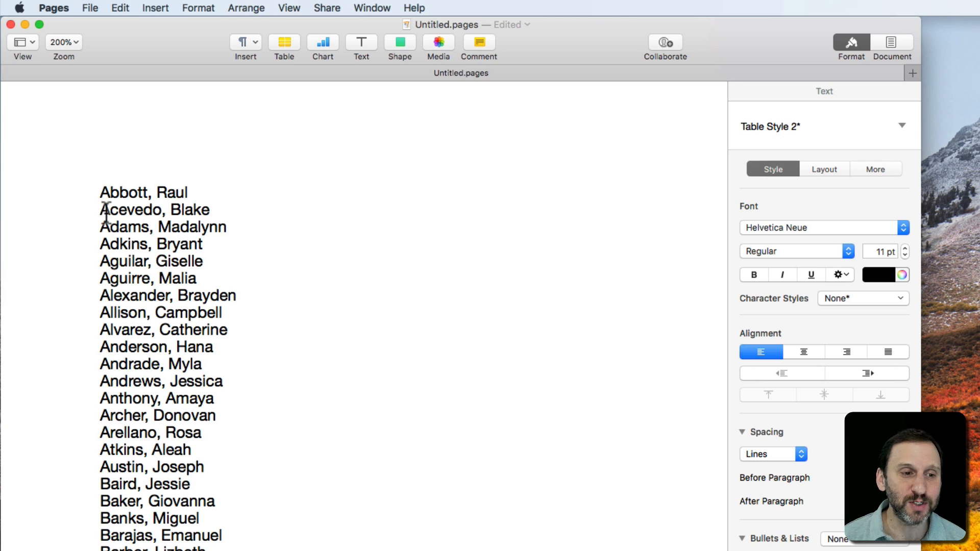
pyautogui.moveTo(99, 193); pyautogui.dragTo(222, 493)
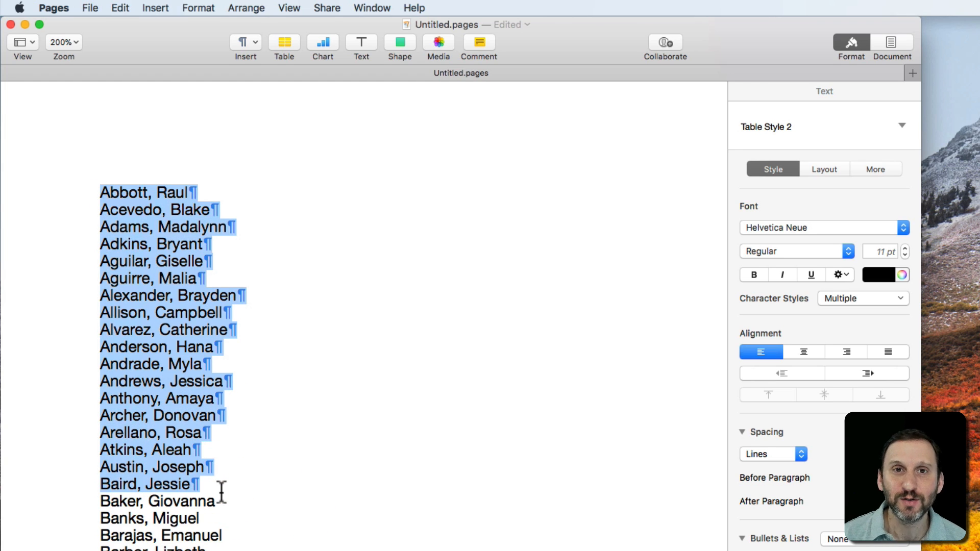
pyautogui.click(125, 239)
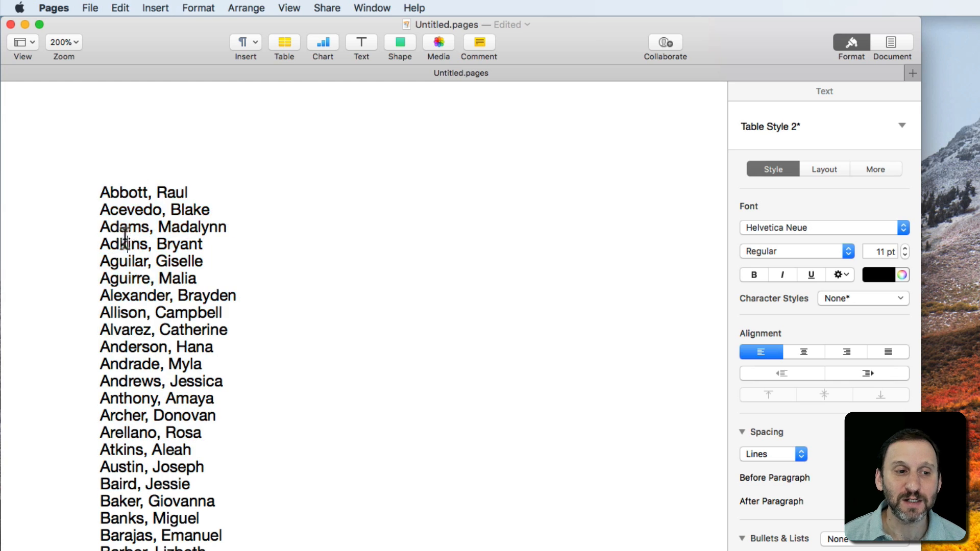
pyautogui.moveTo(101, 193); pyautogui.dragTo(207, 500)
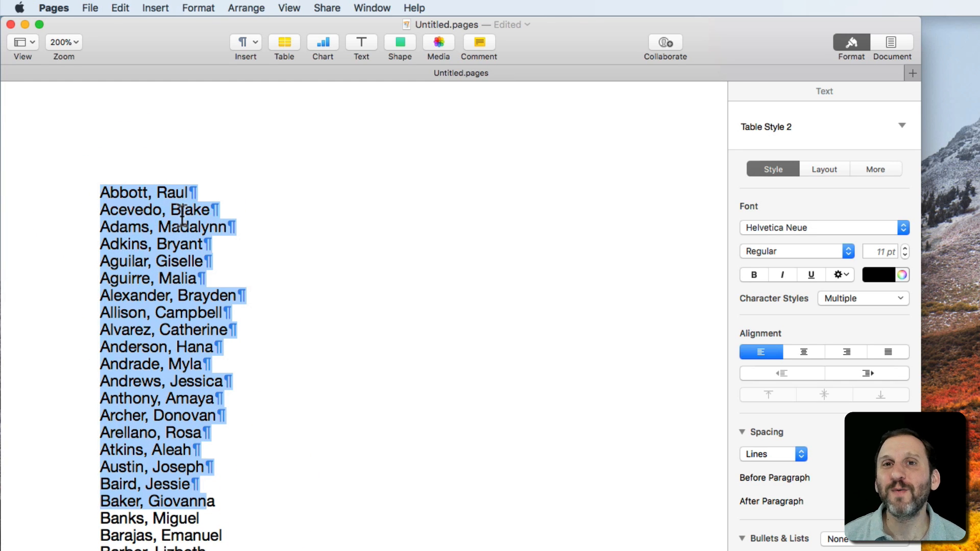
# Step: Select the entire pasted list of names in the document body
pyautogui.click(130, 247)
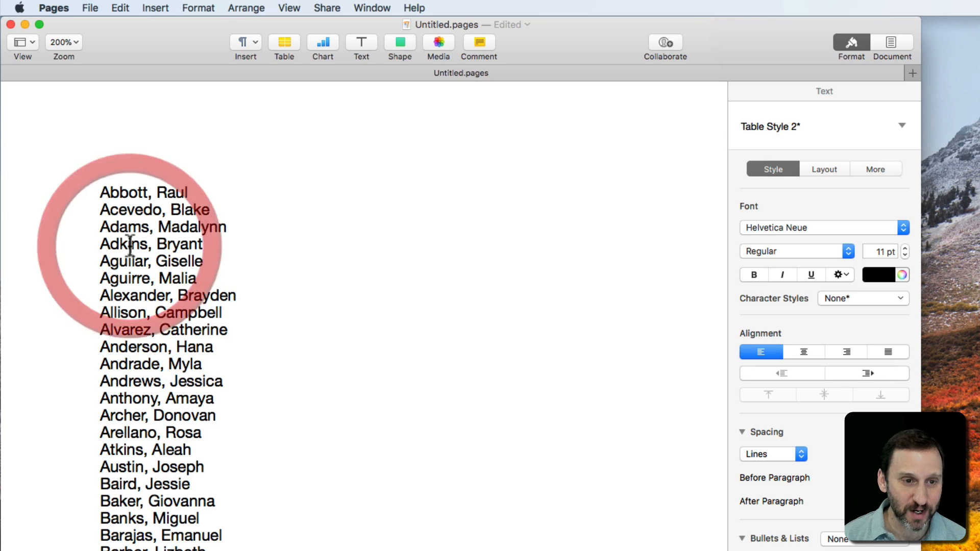
pyautogui.press('super+a')
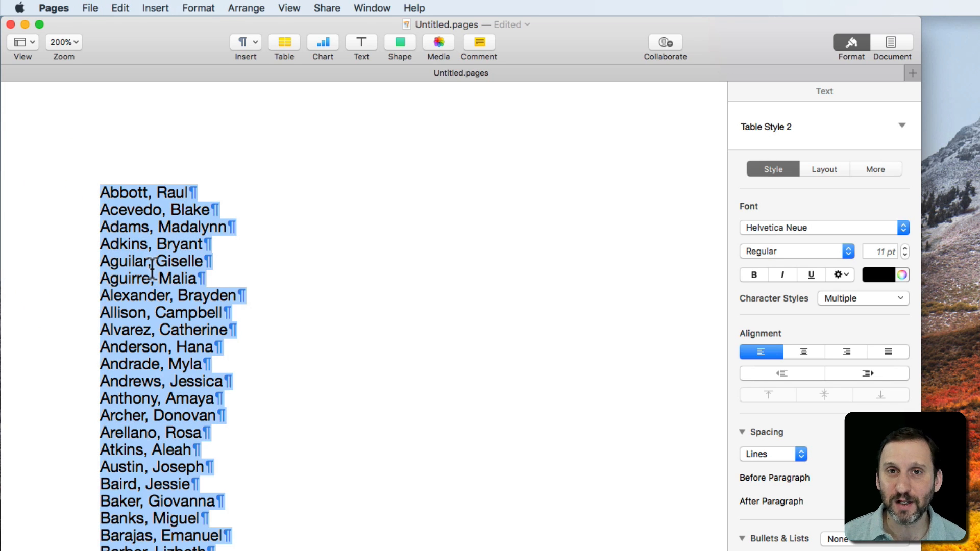